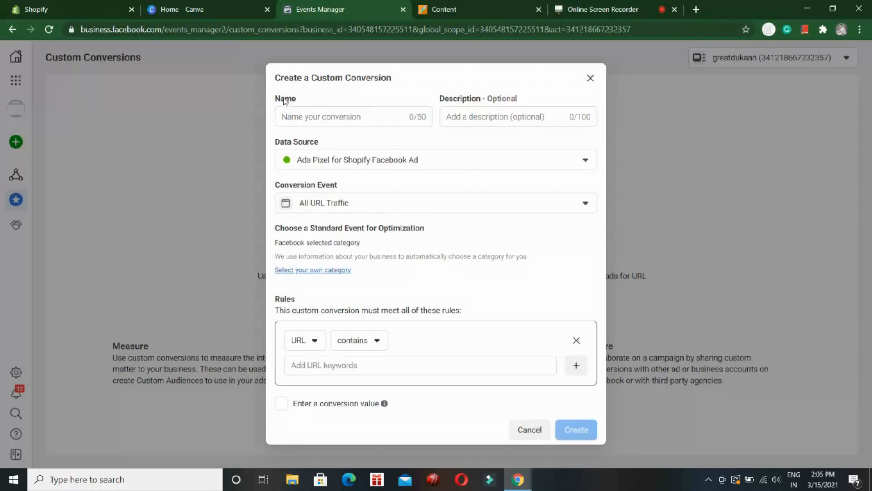
Step: Name the custom conversion EXAMPLE
click(321, 118)
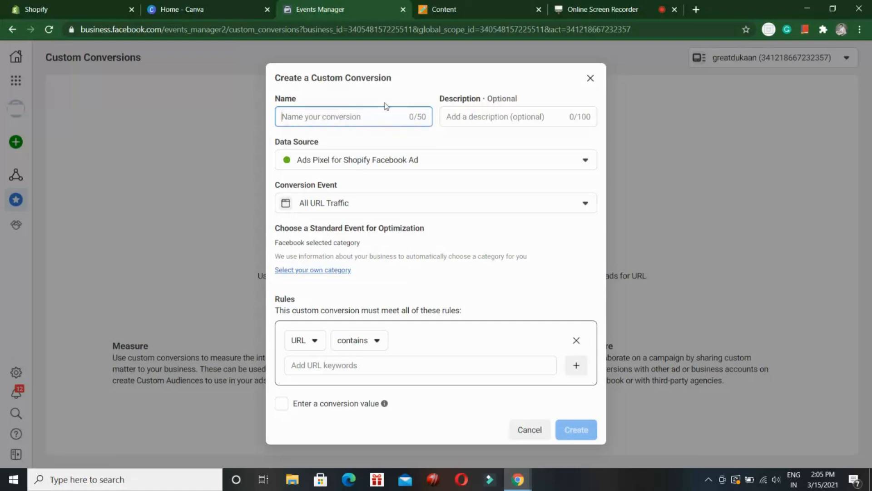
click(474, 115)
click(351, 117)
click(482, 117)
click(376, 108)
click(382, 116)
text(EXA)
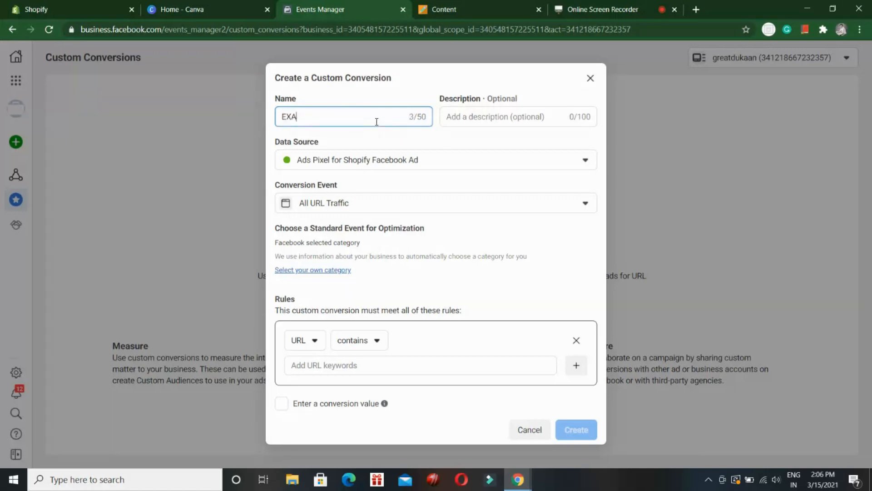
text(MPLE)
Step: Review the available data sources and the standard events offered as the conversion event
click(542, 168)
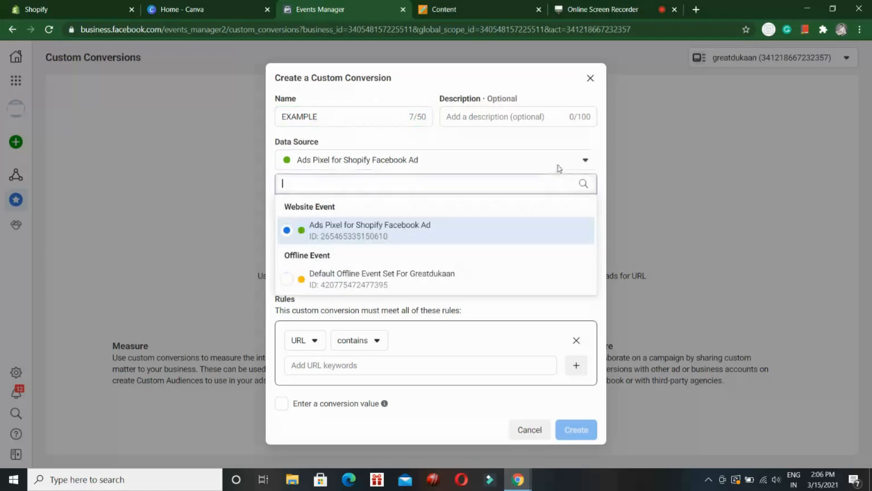
click(586, 163)
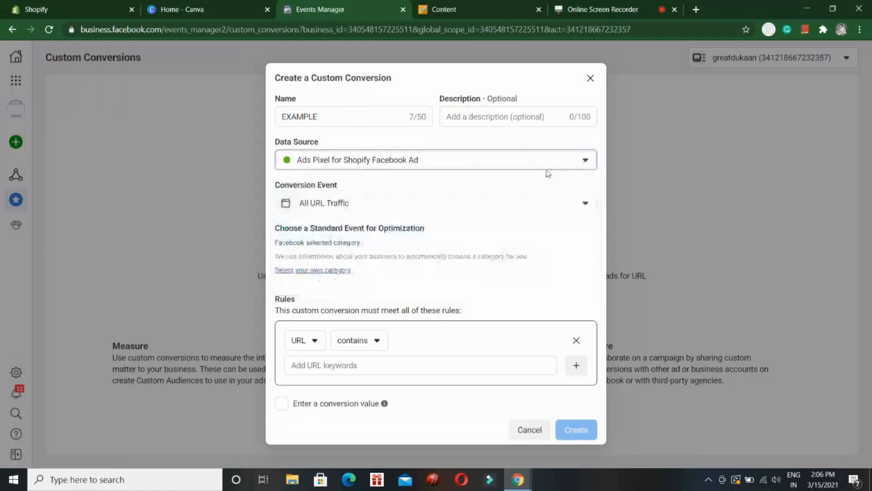
click(584, 162)
click(585, 164)
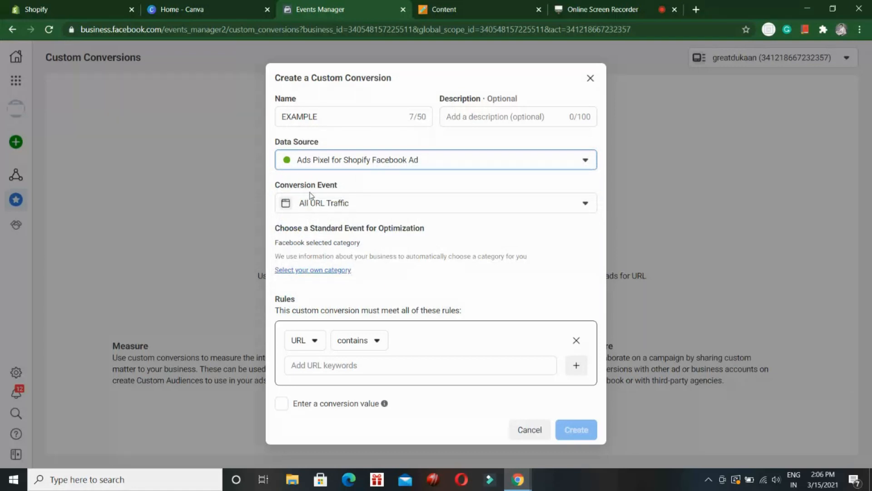
click(398, 207)
scroll(395, 256, down, 1)
scroll(386, 268, up, 1)
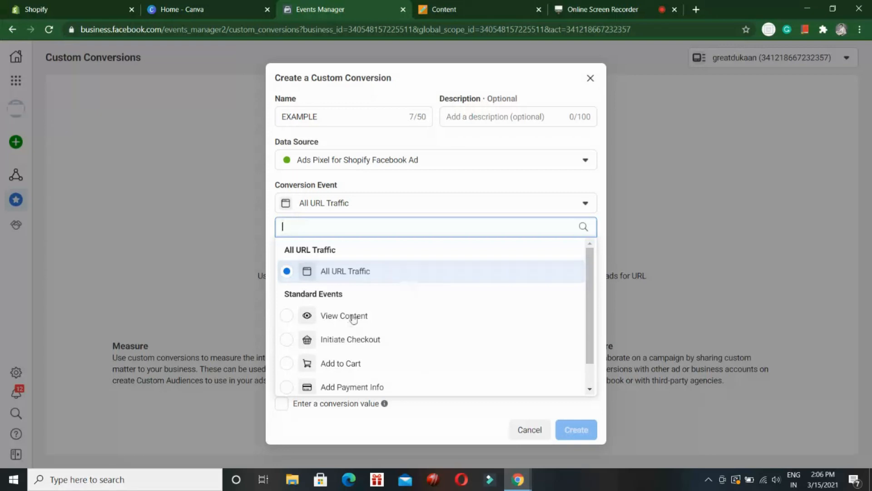
scroll(347, 316, down, 1)
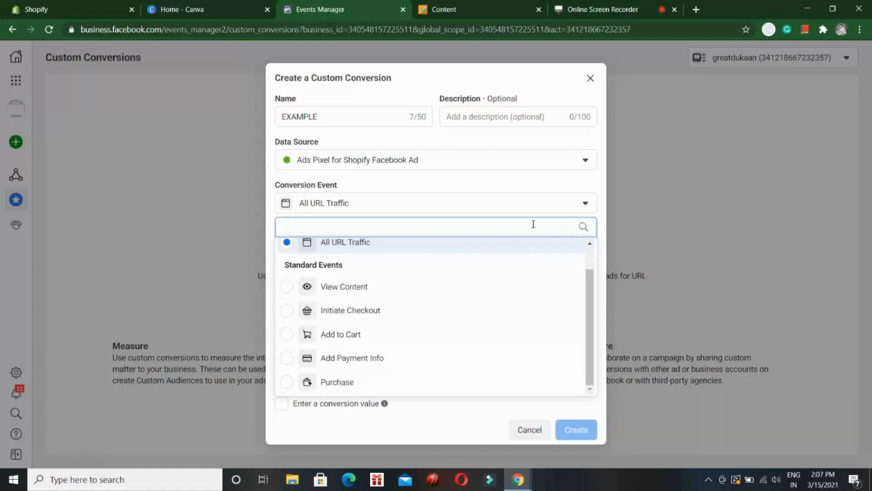
click(586, 203)
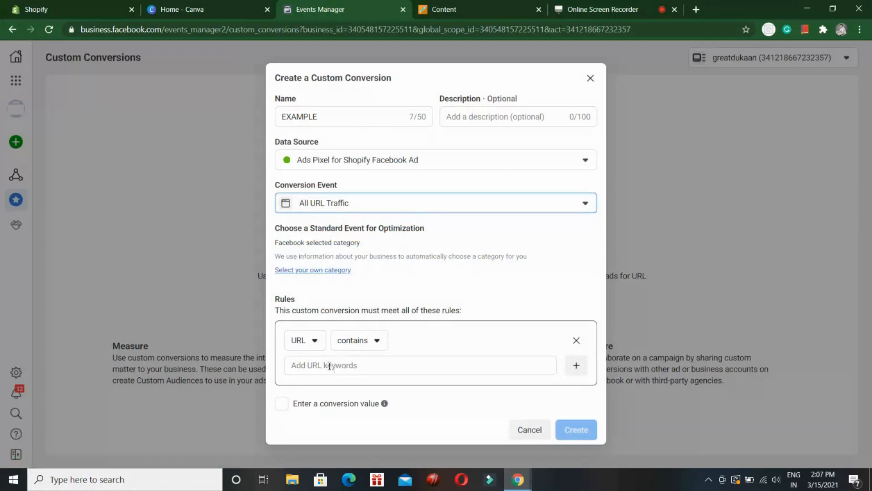
Step: Set the URL rule's condition to equals and paste the store page's URL as its value
click(300, 366)
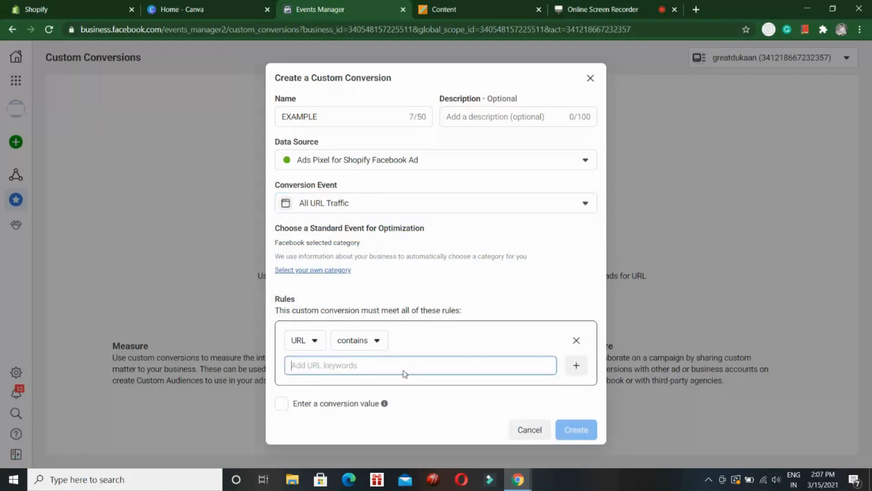
click(360, 346)
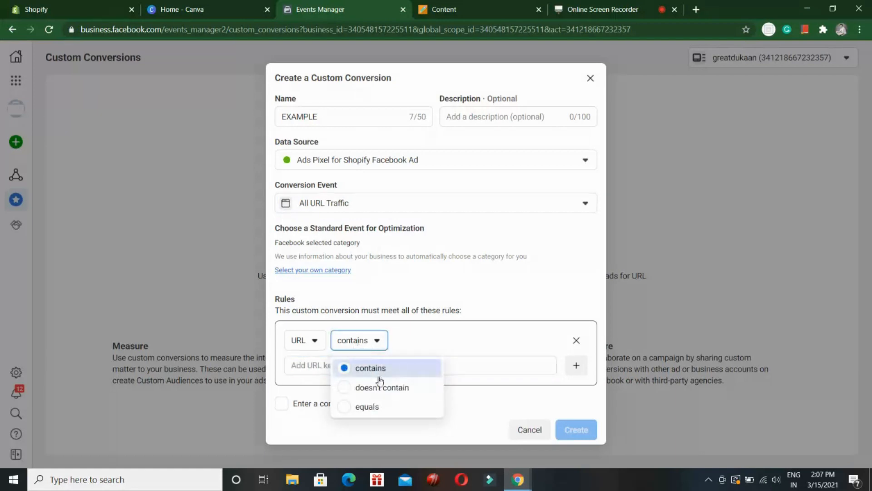
click(360, 407)
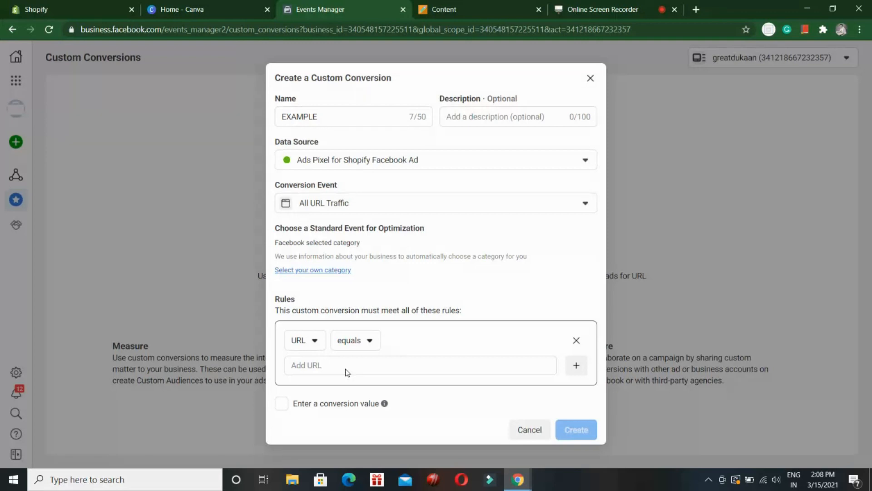
click(358, 202)
click(575, 205)
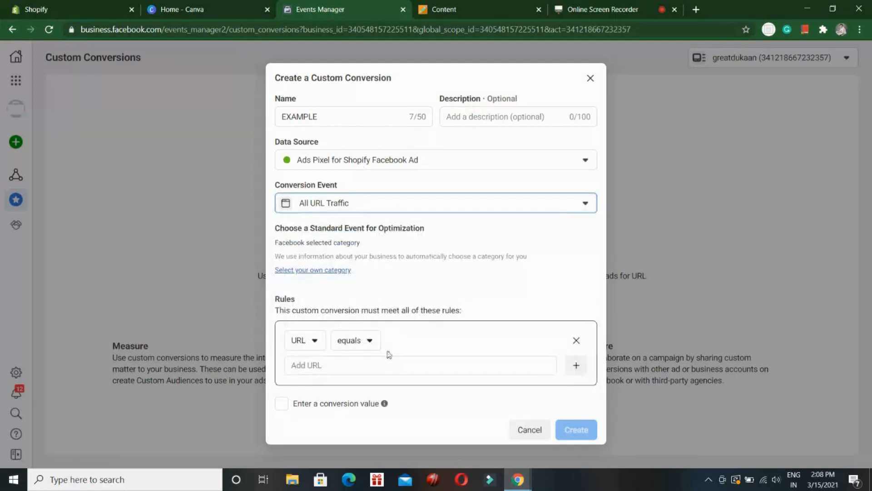
click(380, 367)
key(ctrl+v)
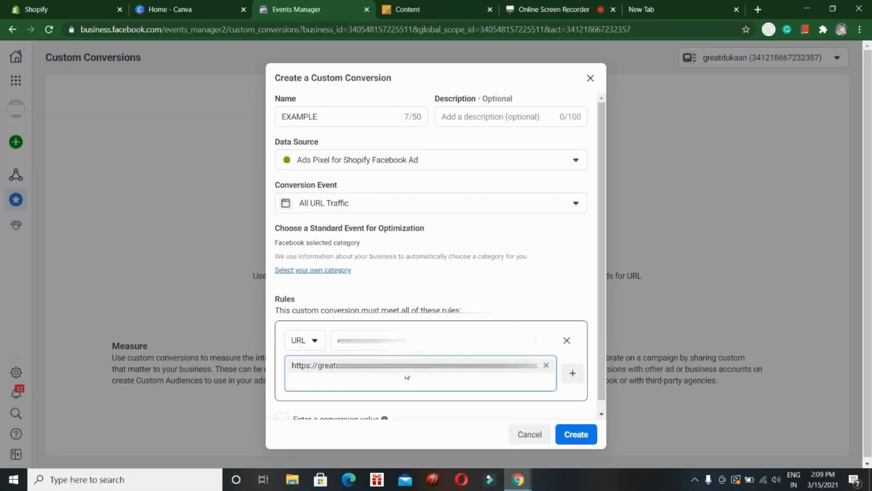
click(523, 274)
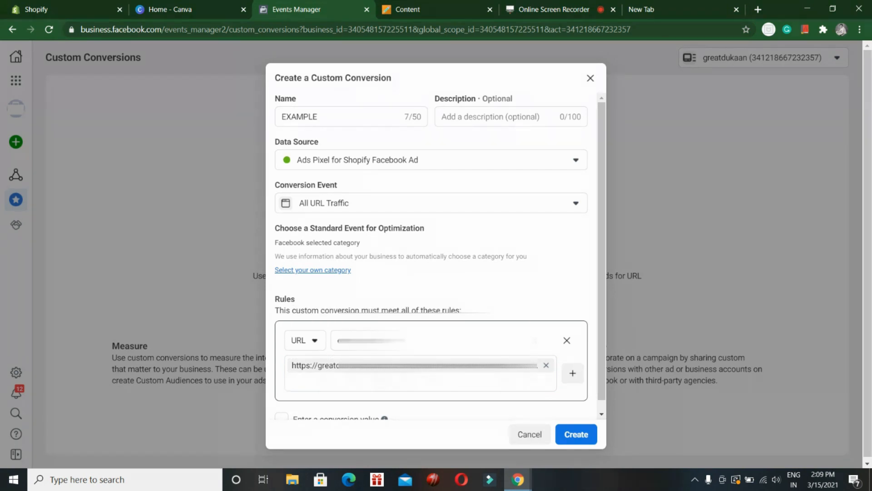
Step: Set the conversion event to the standard event View Content
click(576, 203)
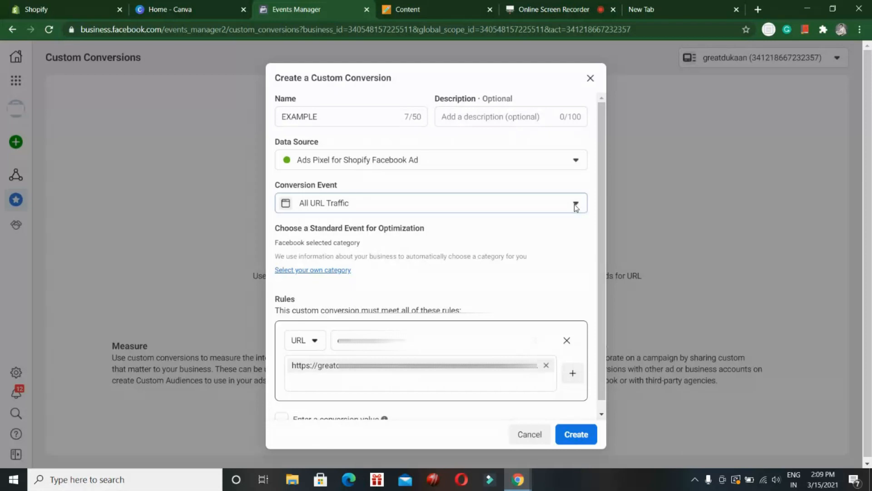
scroll(376, 305, down, 1)
click(365, 287)
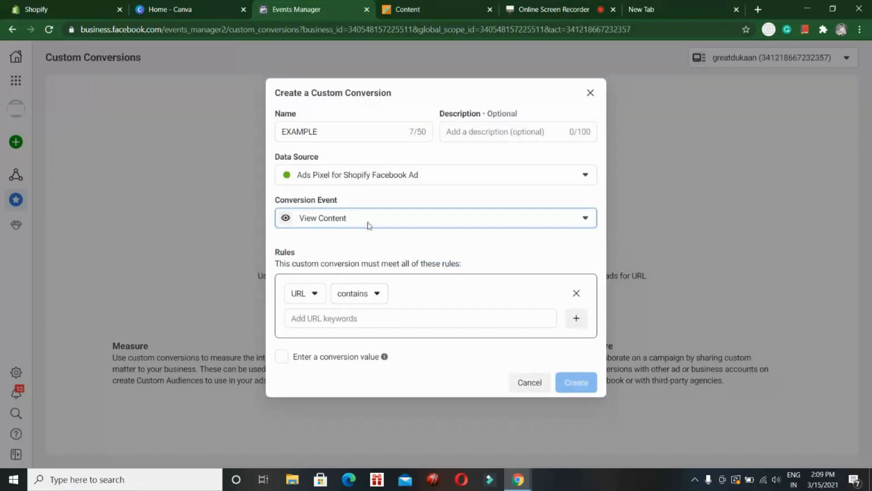
Step: Change the View Content rule's condition to equals and add the copied store page URL
click(368, 297)
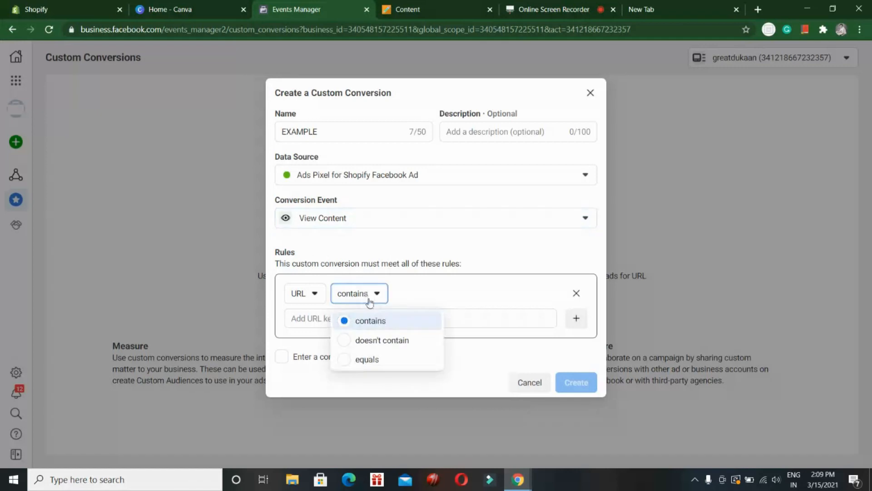
click(466, 293)
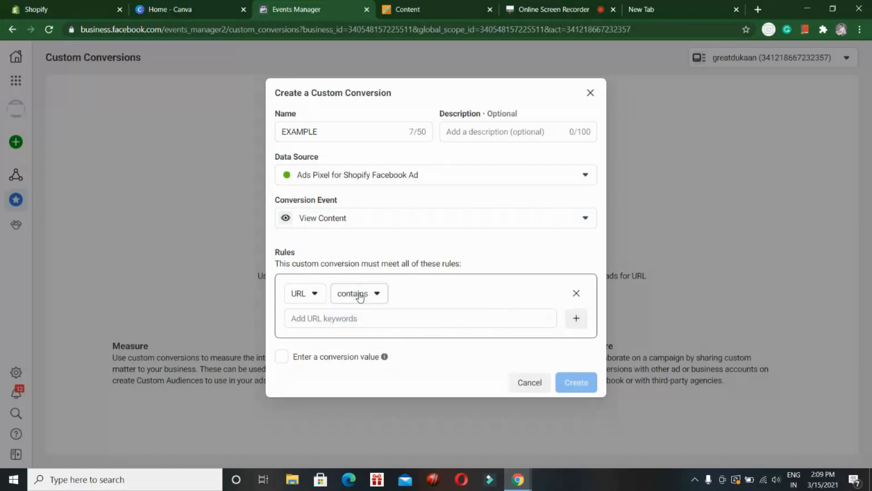
click(358, 297)
click(345, 359)
click(338, 319)
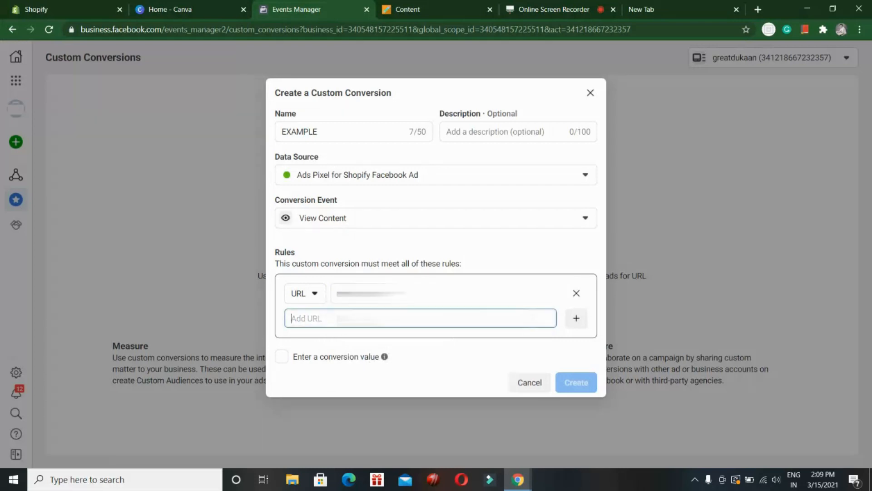
key(ctrl+v)
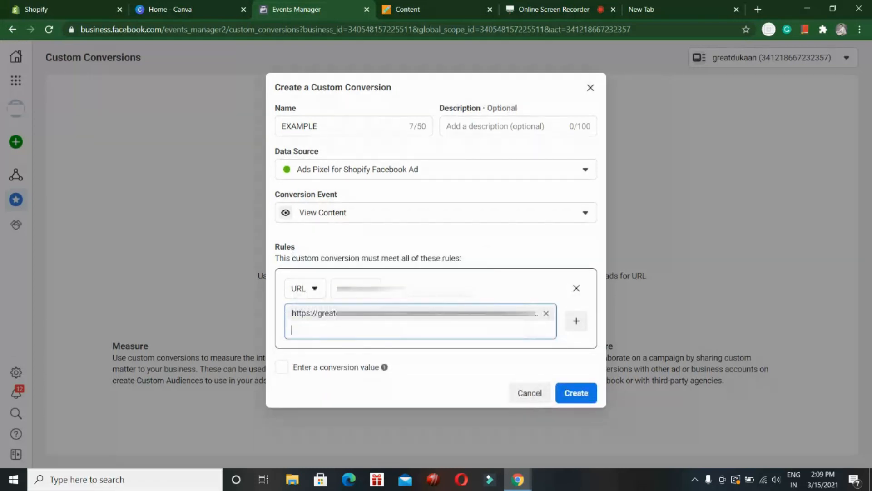
key(Return)
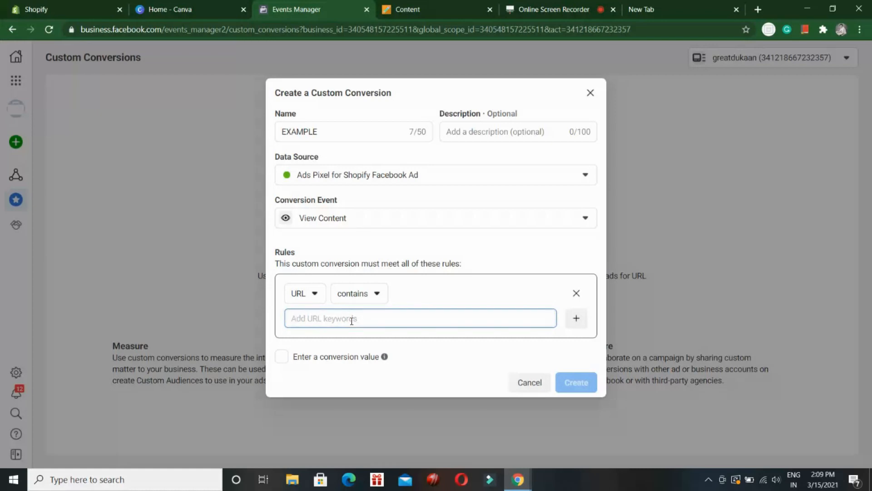
Step: Add FACEBOOK and INSTAGRAM as URL keywords in the rule that uses the contains condition
text(FACEBOOK)
key(Return)
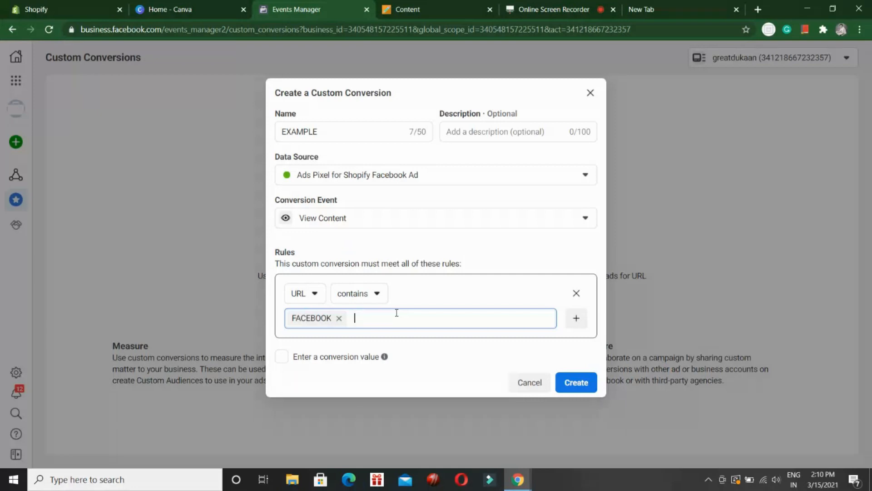
mouse_move(384, 356)
text(INSTAGRAM)
key(Return)
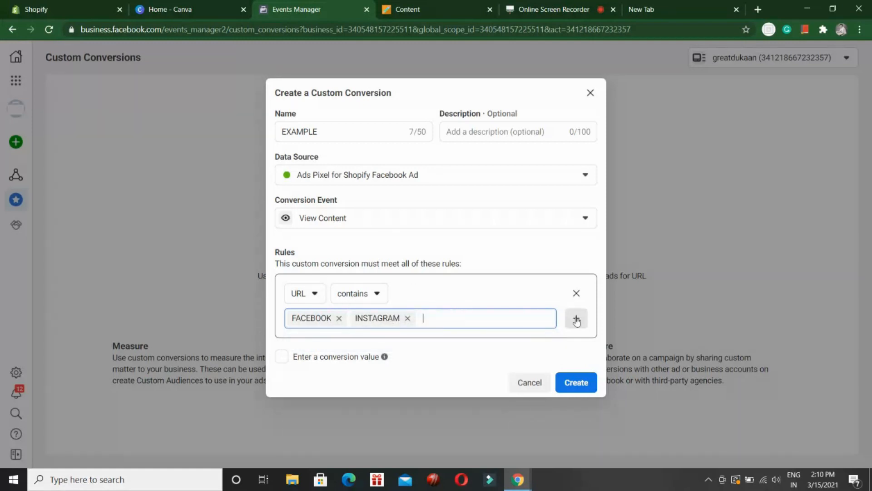
Step: Switch the keyword rule's condition to doesn't contain, keeping URL as the rule type
click(366, 296)
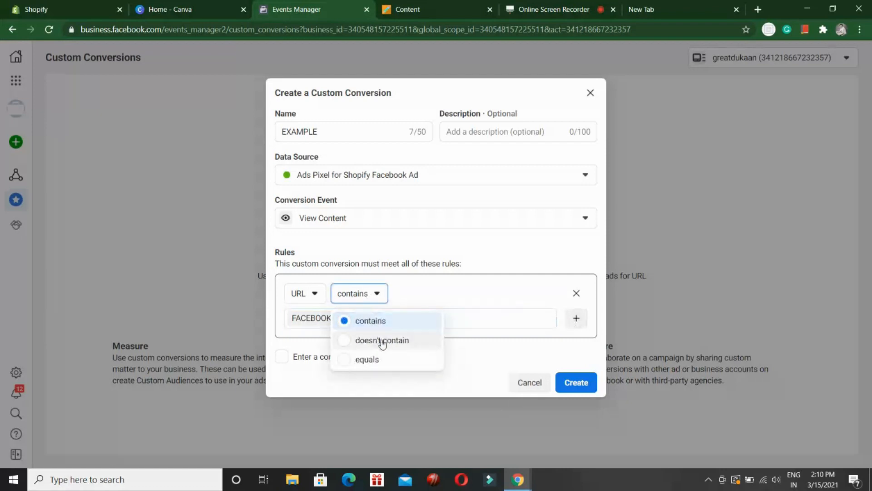
click(382, 342)
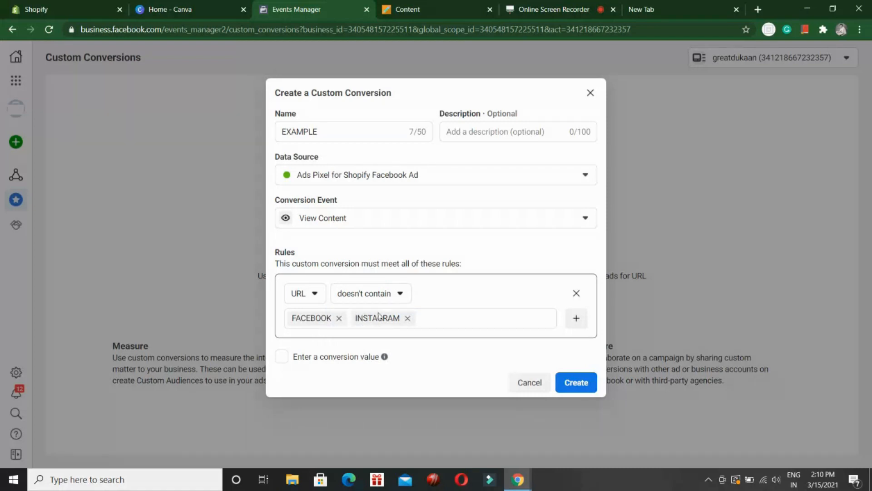
click(393, 295)
click(311, 296)
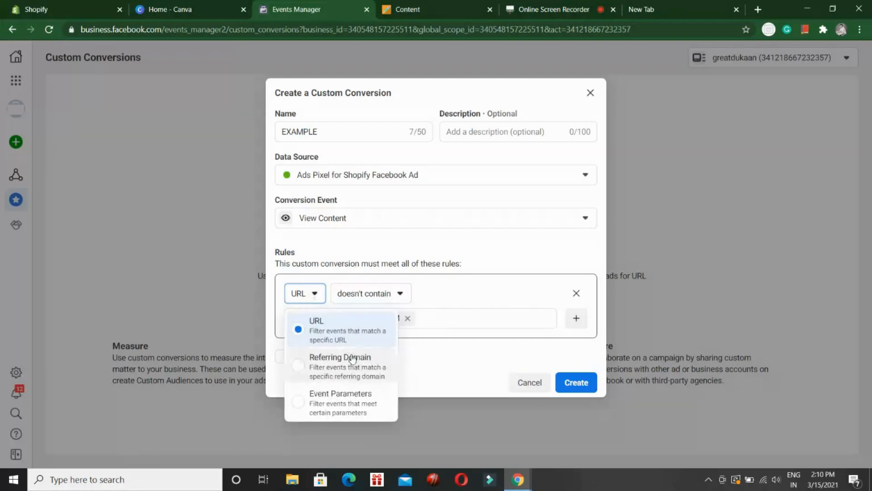
click(326, 335)
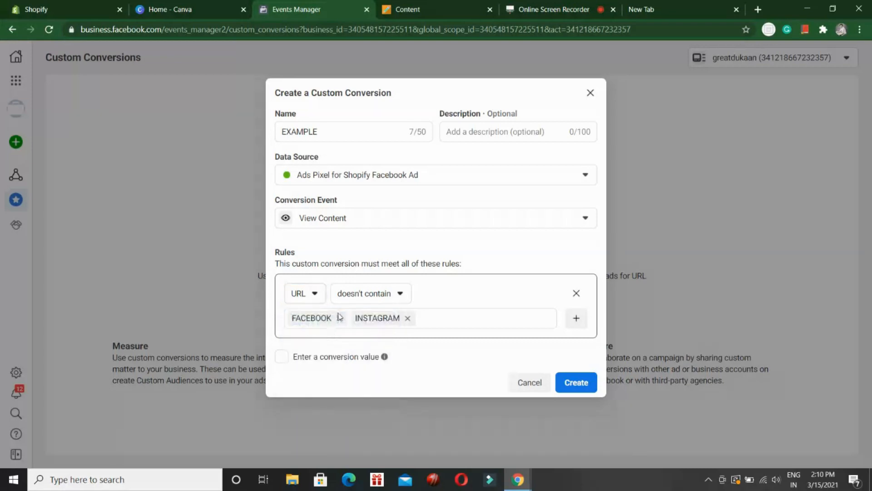
Step: Set the URL rule's condition to equals
click(386, 301)
click(375, 360)
click(373, 295)
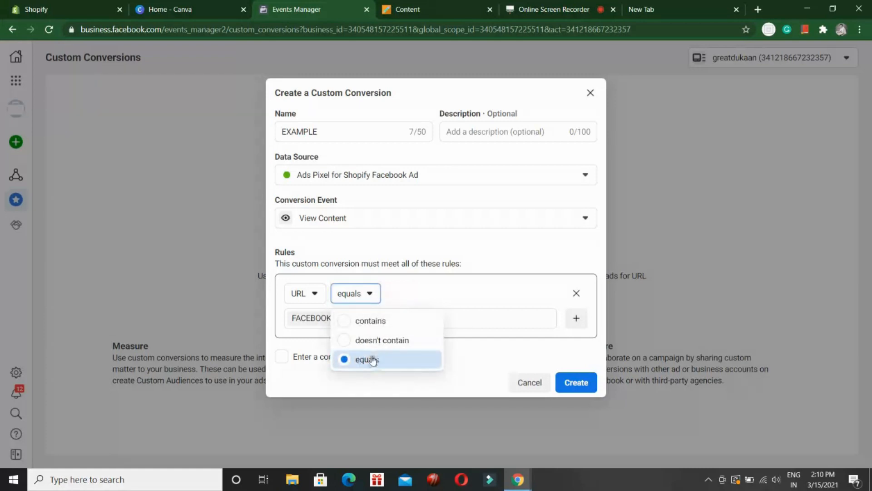
click(371, 298)
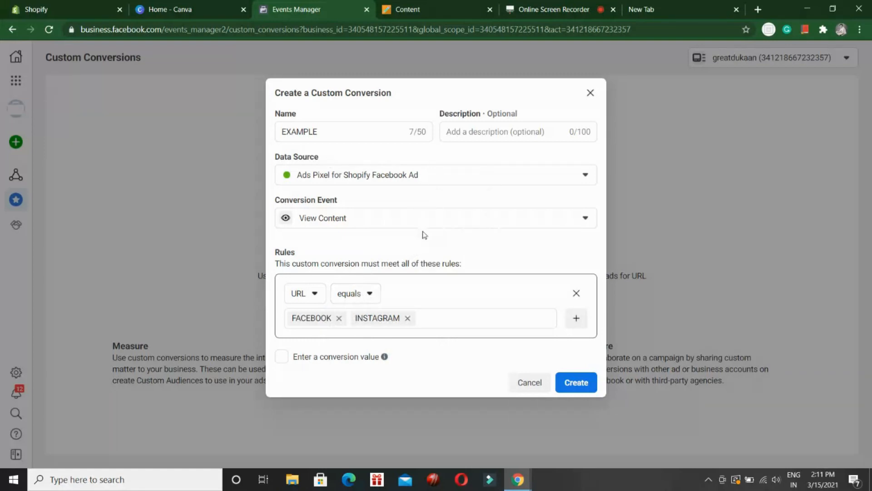
Step: Extend the conversion's name to EXAMPLE VIEW CONTENT
click(328, 128)
text(VIEW CONTENT)
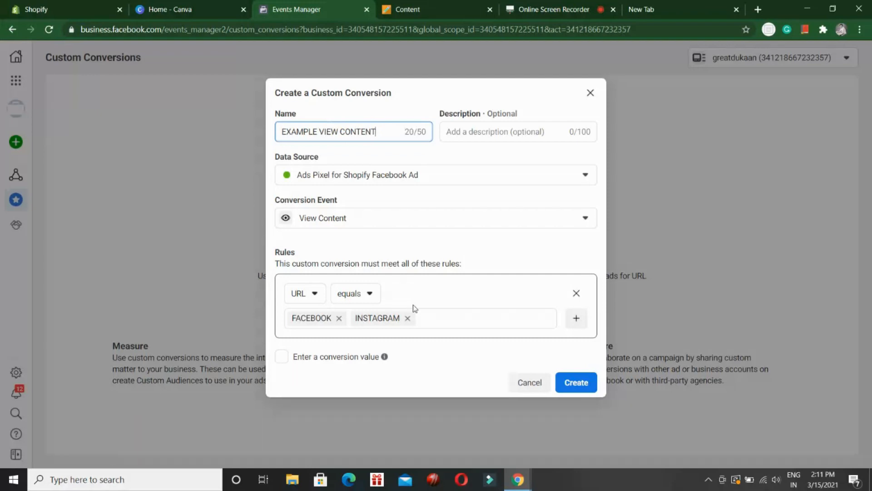
Step: Replace the INSTAGRAM and FACEBOOK entries in the URL rule with the copied store page URL
click(408, 318)
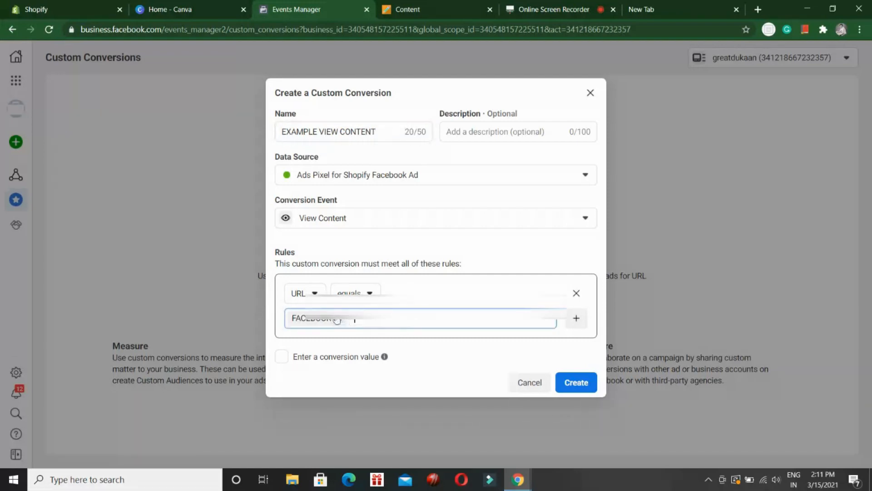
click(337, 320)
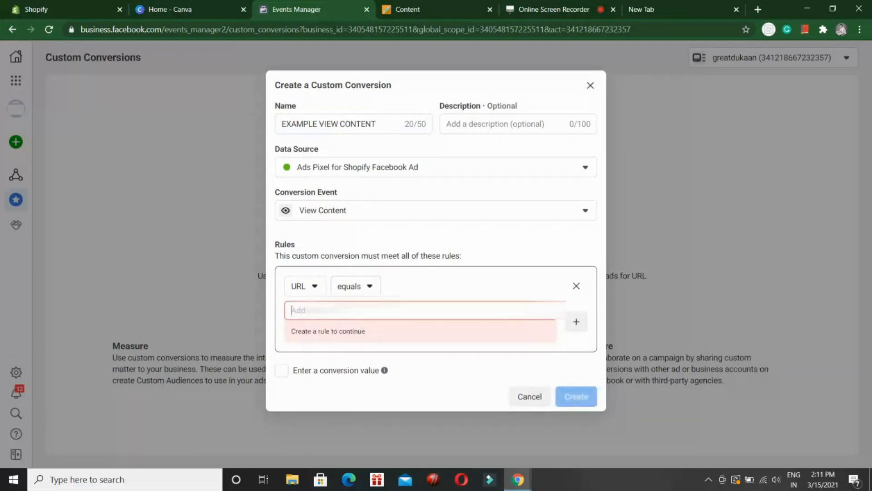
key(ctrl+v)
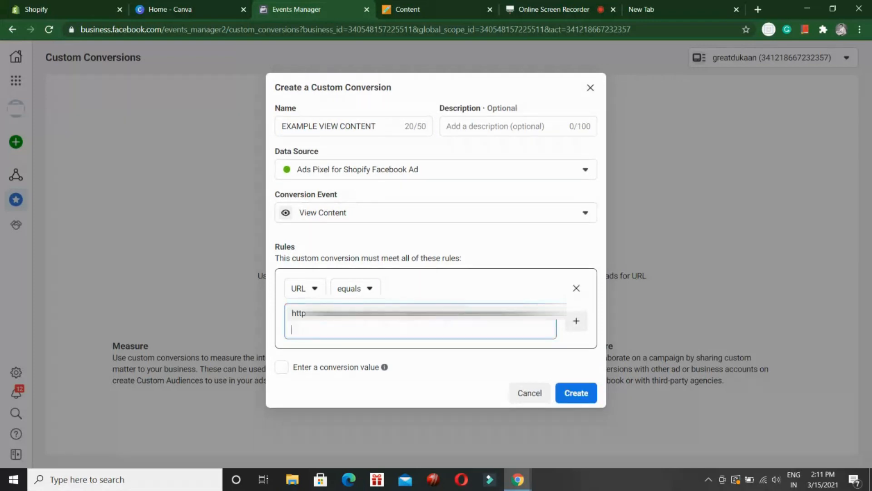
click(538, 241)
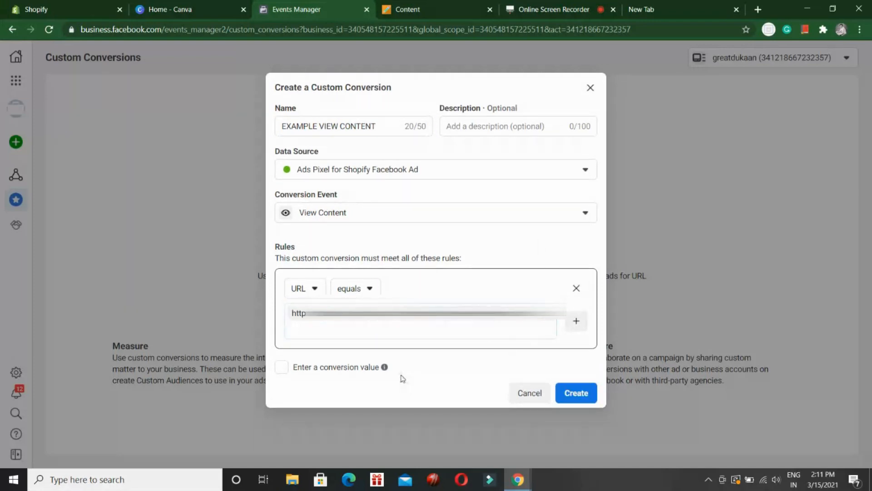
Step: Enable the option to enter a conversion value and view its explanation
click(282, 367)
mouse_move(384, 362)
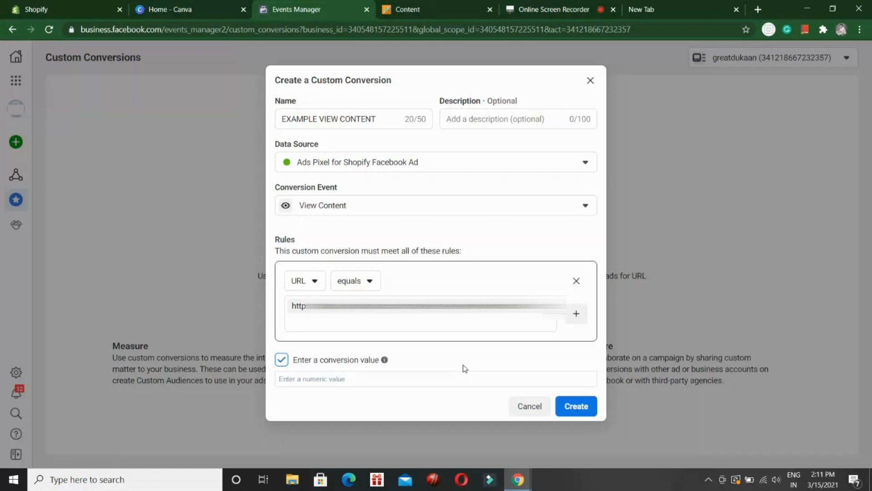
Step: Turn the conversion value option off and on again, and enter 500 as the conversion value
click(282, 360)
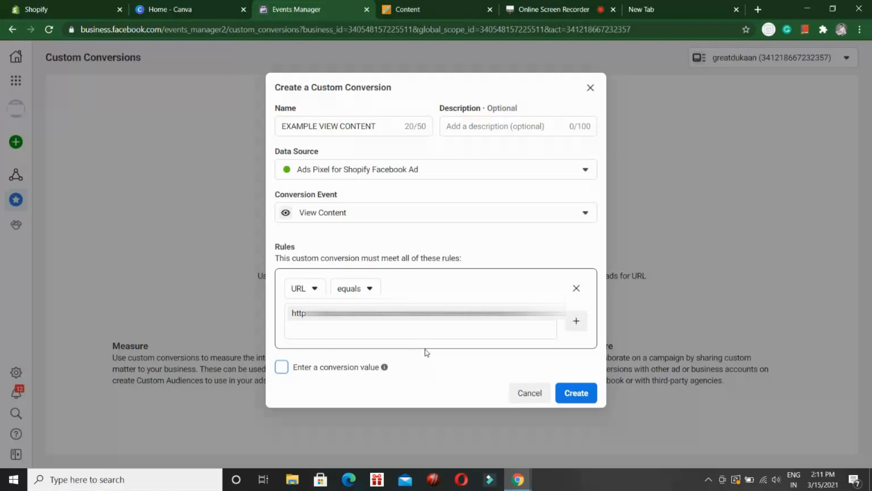
click(285, 366)
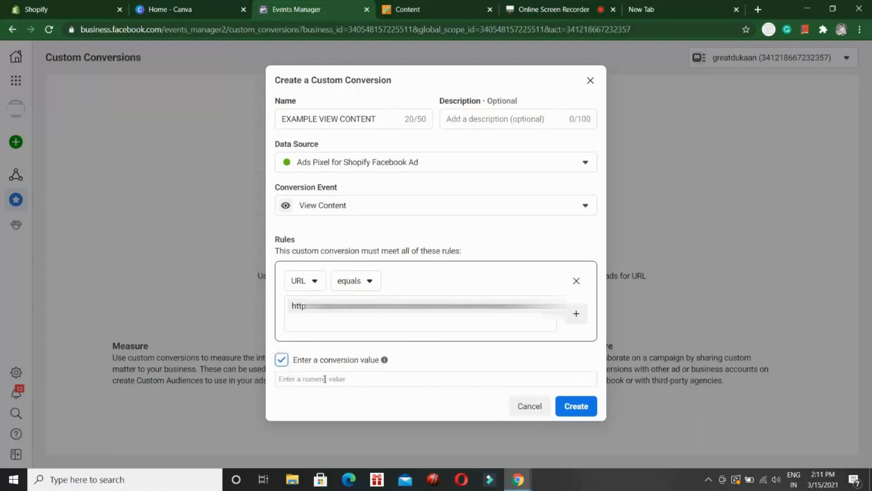
click(324, 379)
text(500)
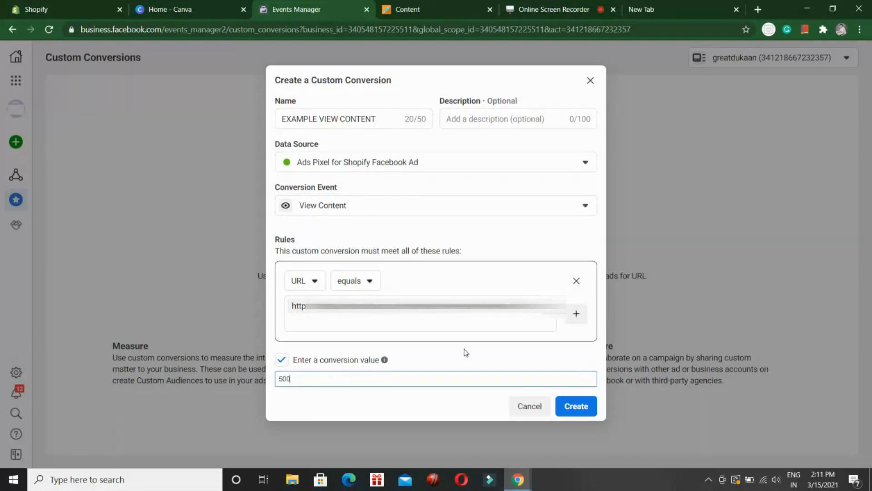
Step: Set the custom conversion's value to 999
key(BackSpace)
key(BackSpace)
key(BackSpace)
text(999)
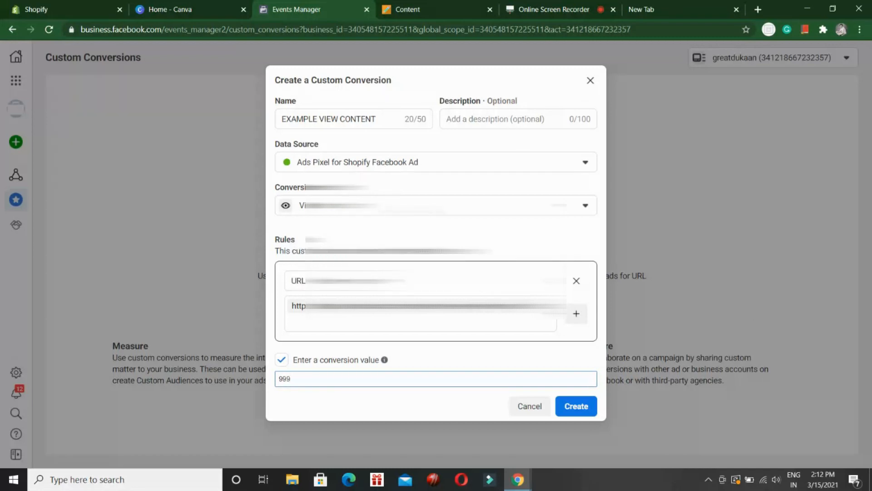
Step: Try Add to Cart and Purchase as the conversion event, and set it back to View Content
click(400, 209)
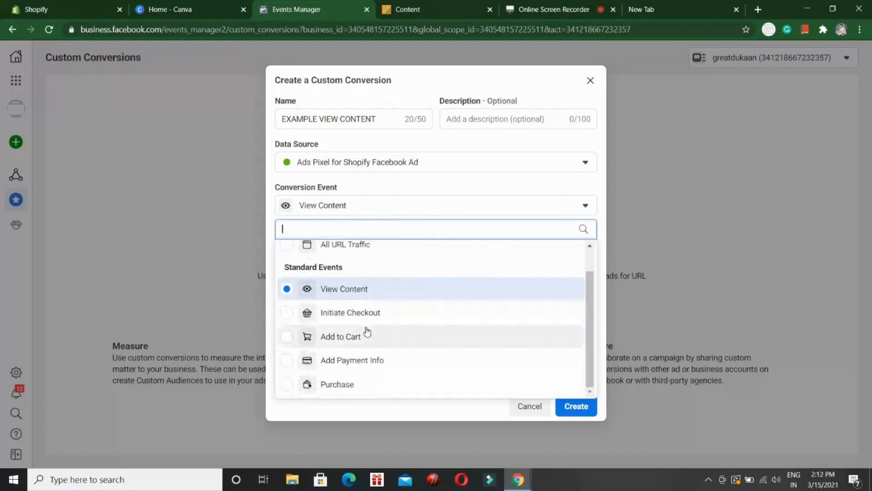
click(368, 334)
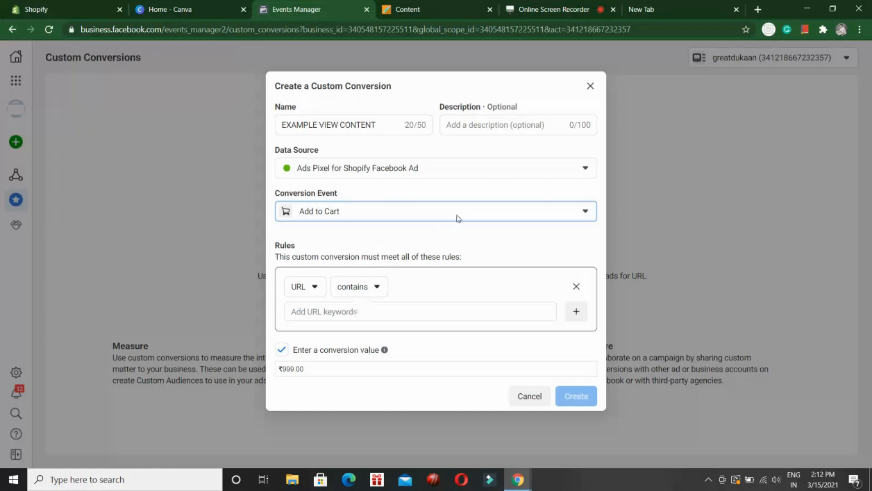
click(518, 210)
scroll(397, 363, down, 1)
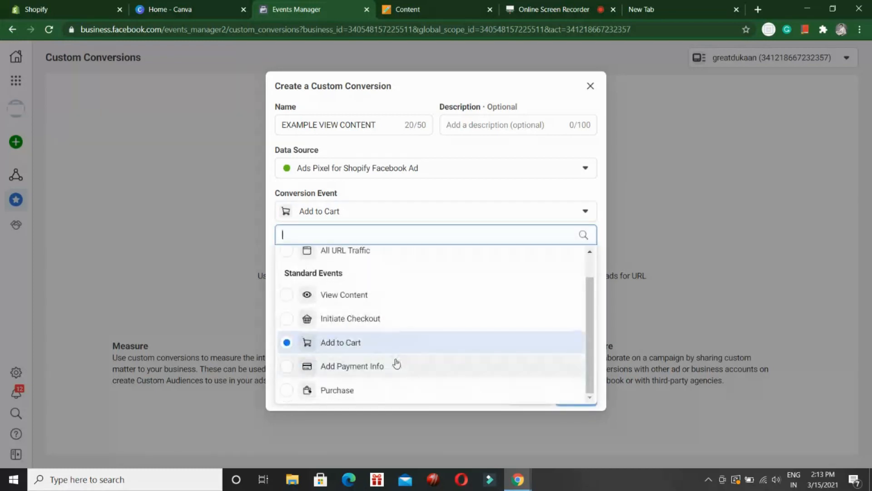
click(350, 390)
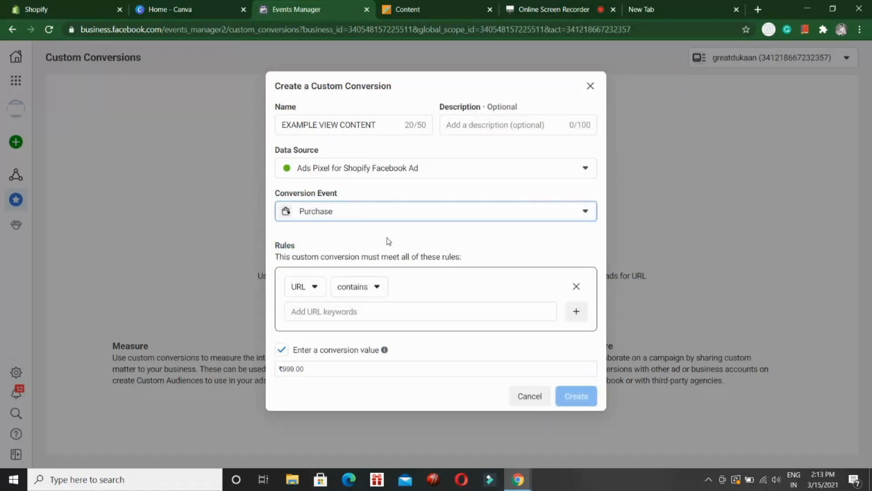
click(423, 218)
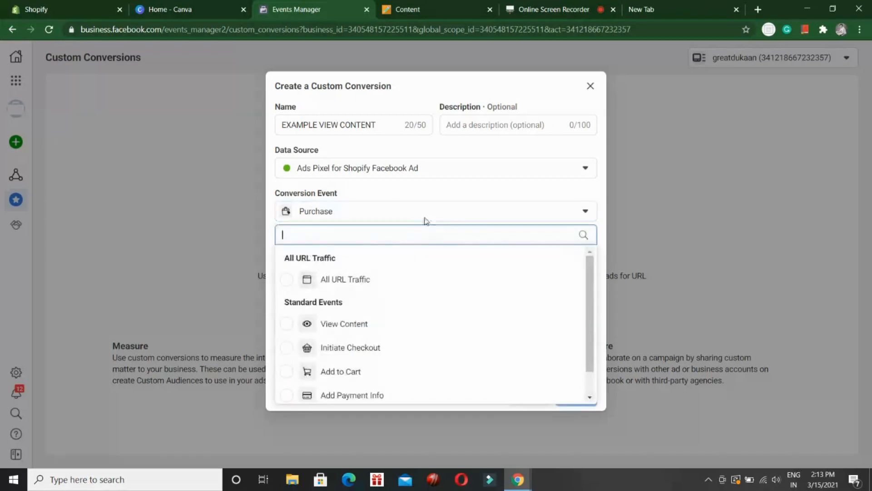
click(358, 325)
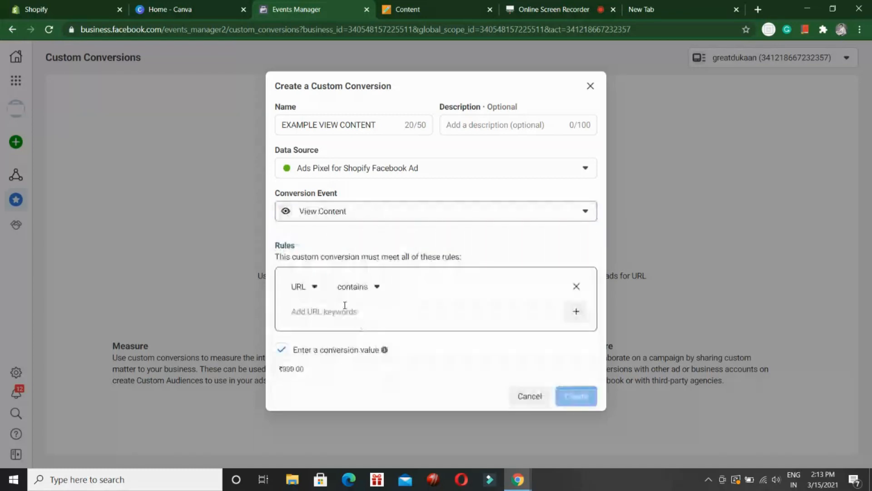